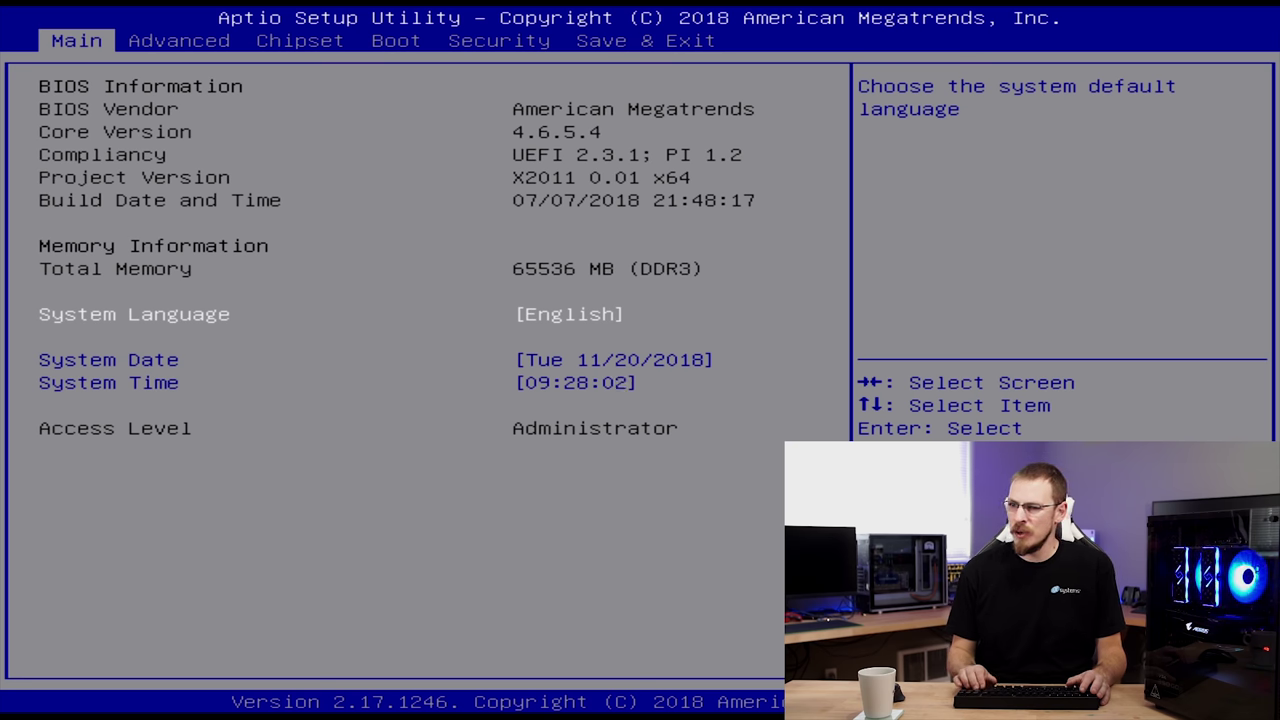
Step: Review the Xeon E5-2690 details for Socket 0 and Socket 1 under Advanced > CPU Configuration
key(Right)
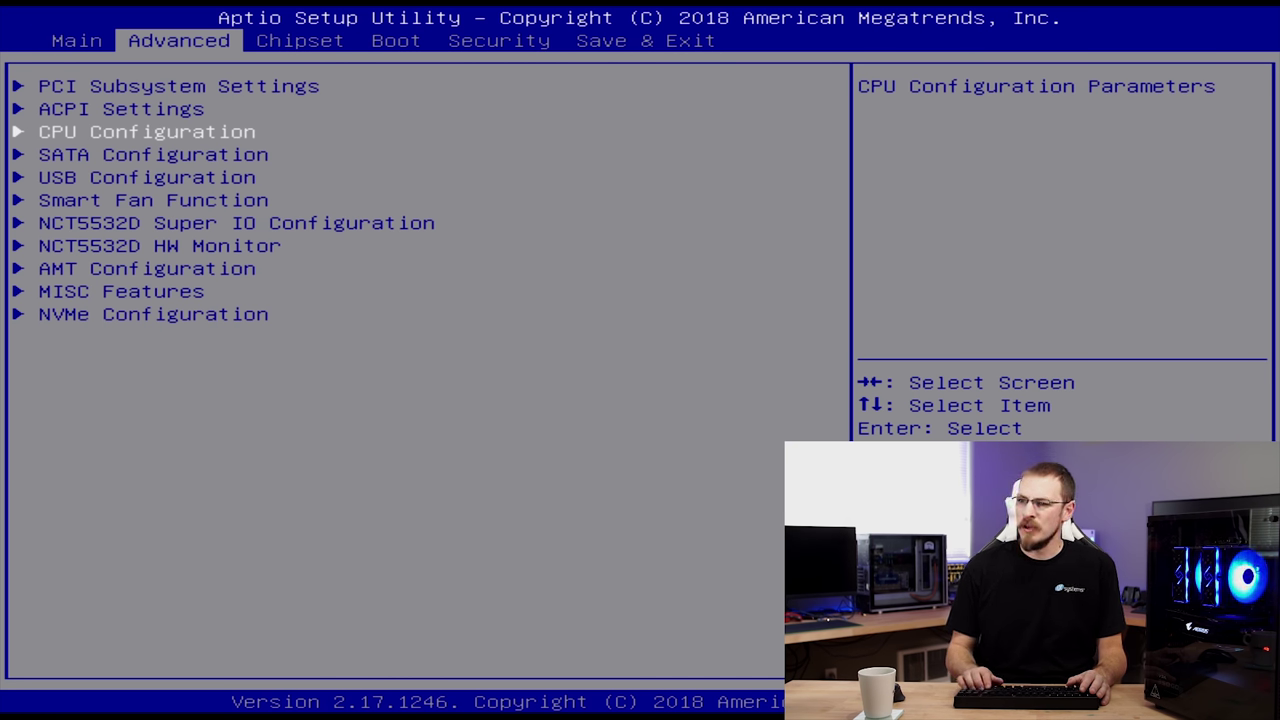
key(Return)
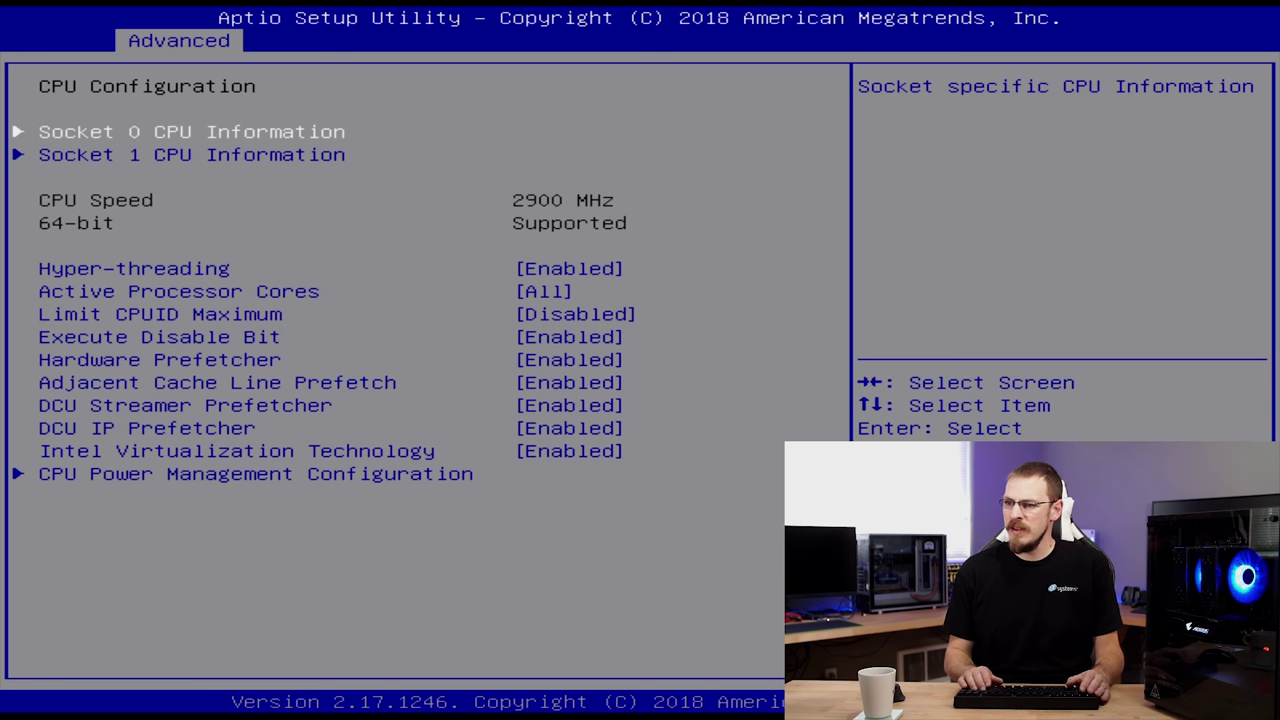
key(Return)
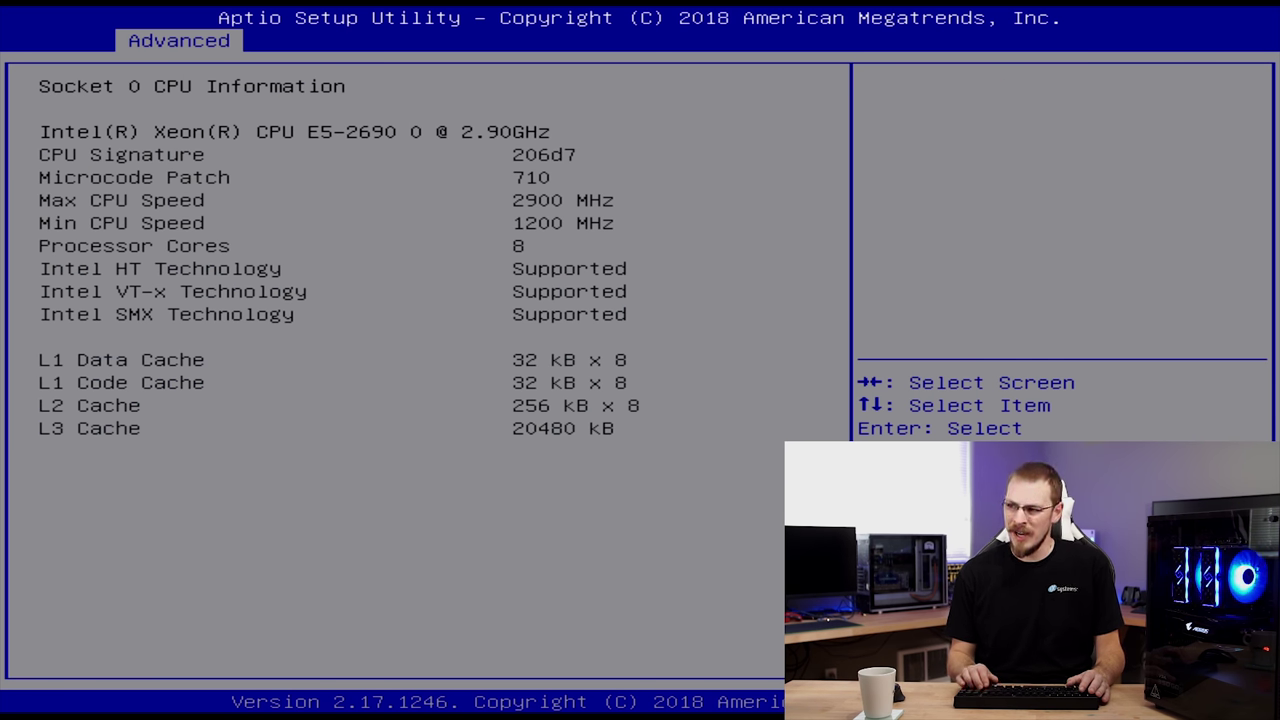
key(Escape)
key(Down)
key(Return)
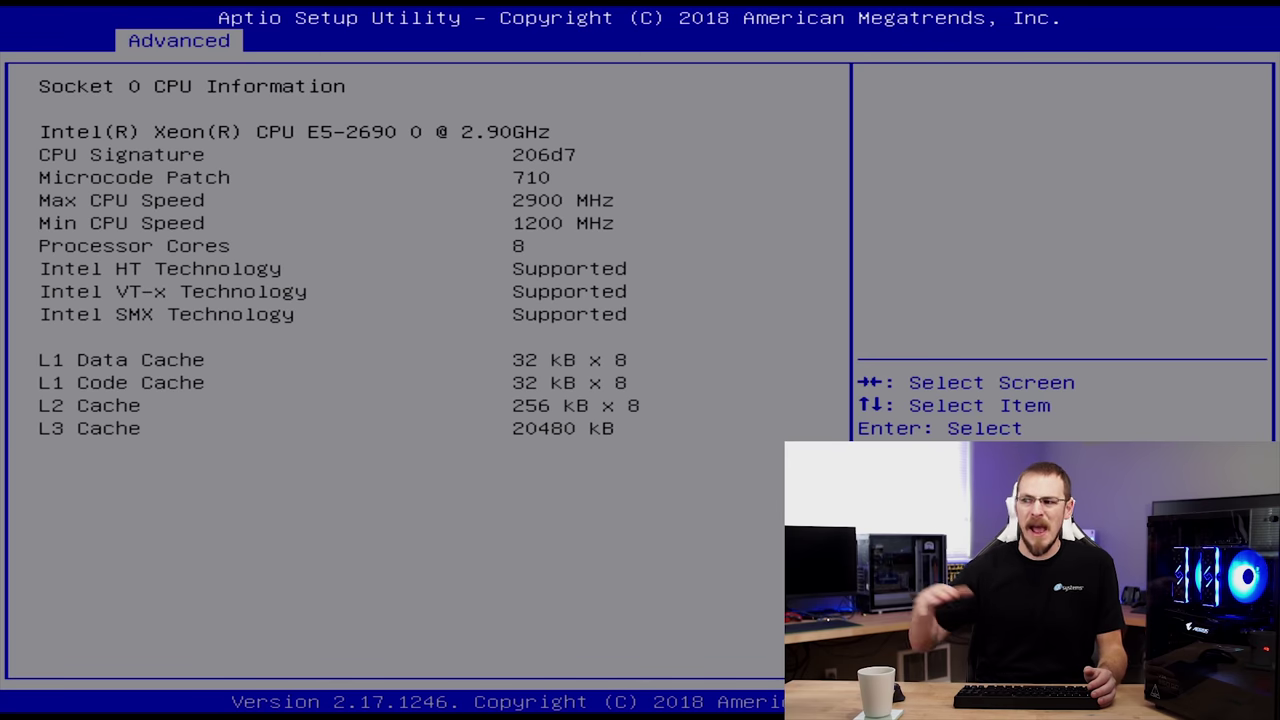
Step: Inspect CPU Power Management Configuration limits, then move to the Chipset tab
key(Escape)
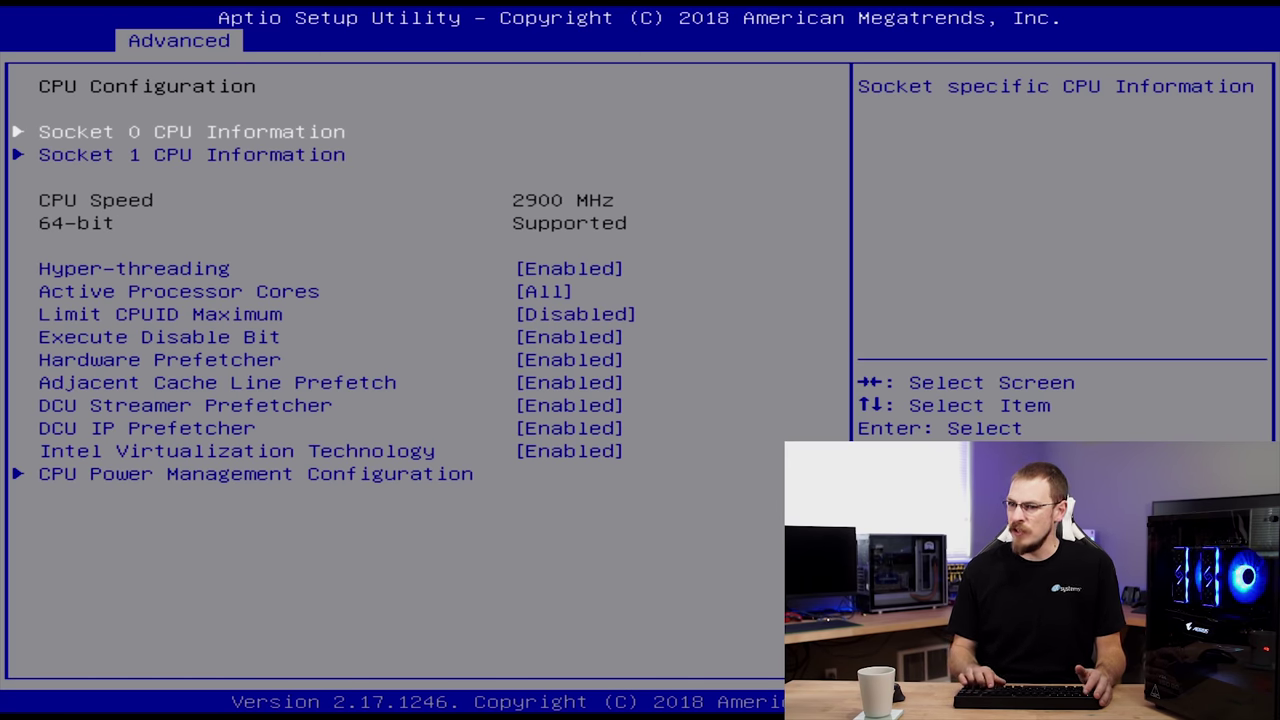
key(Down)
key(Down)
key(Down)
key(Down)
key(Down)
key(Down)
key(Down)
key(Down)
key(Down)
key(Down)
key(Down)
key(Down)
key(Return)
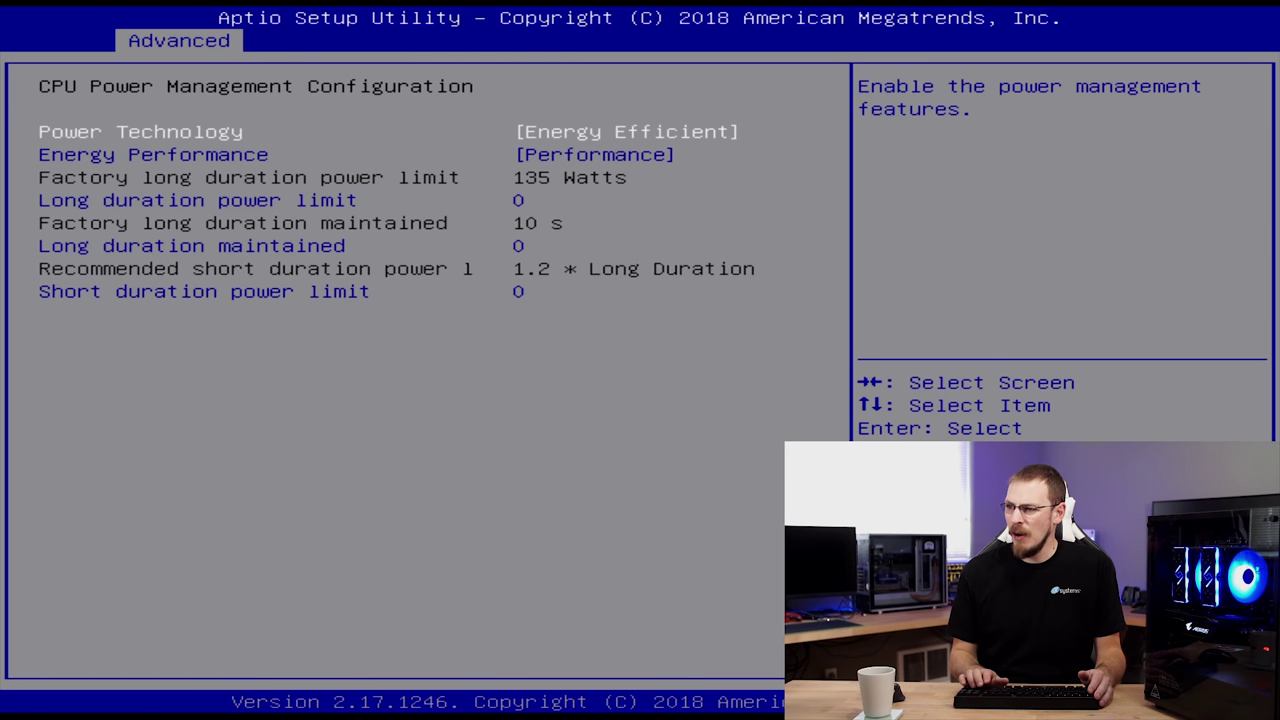
key(Escape)
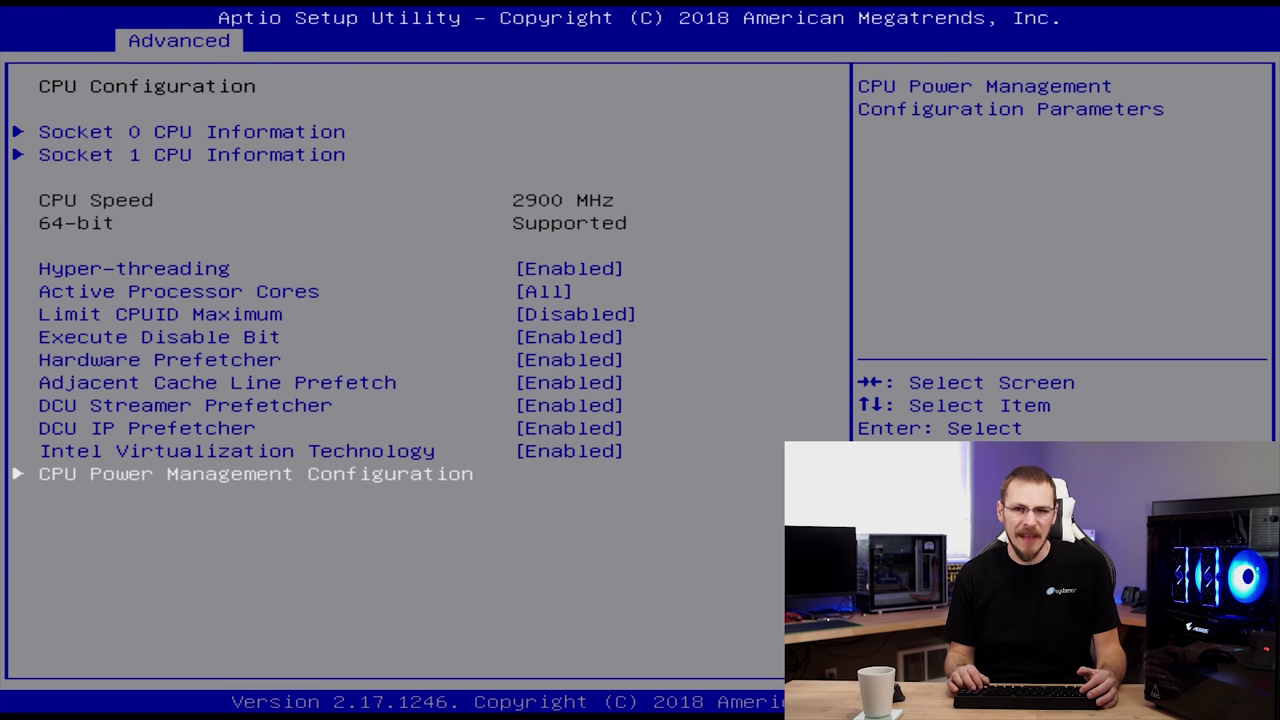
key(Right)
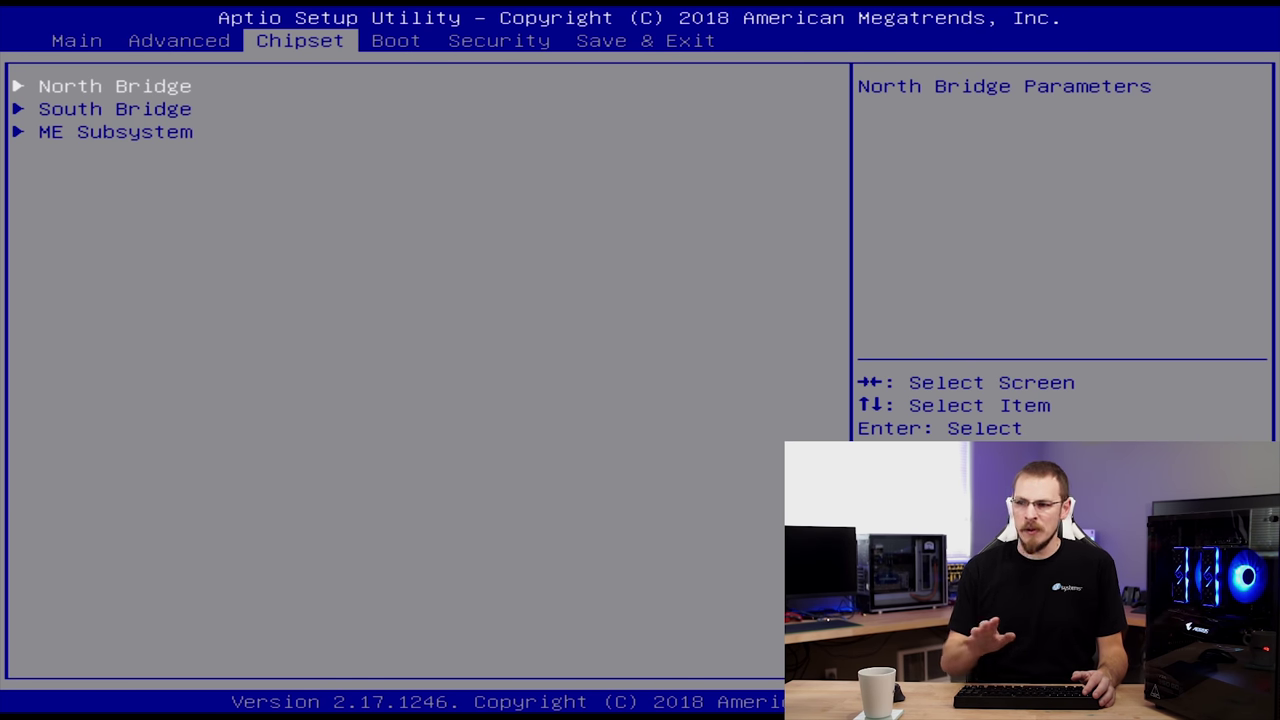
Step: Read the North Bridge memory settings (65536 MB DDR3, 1600 MHz), then go back to Advanced
key(Return)
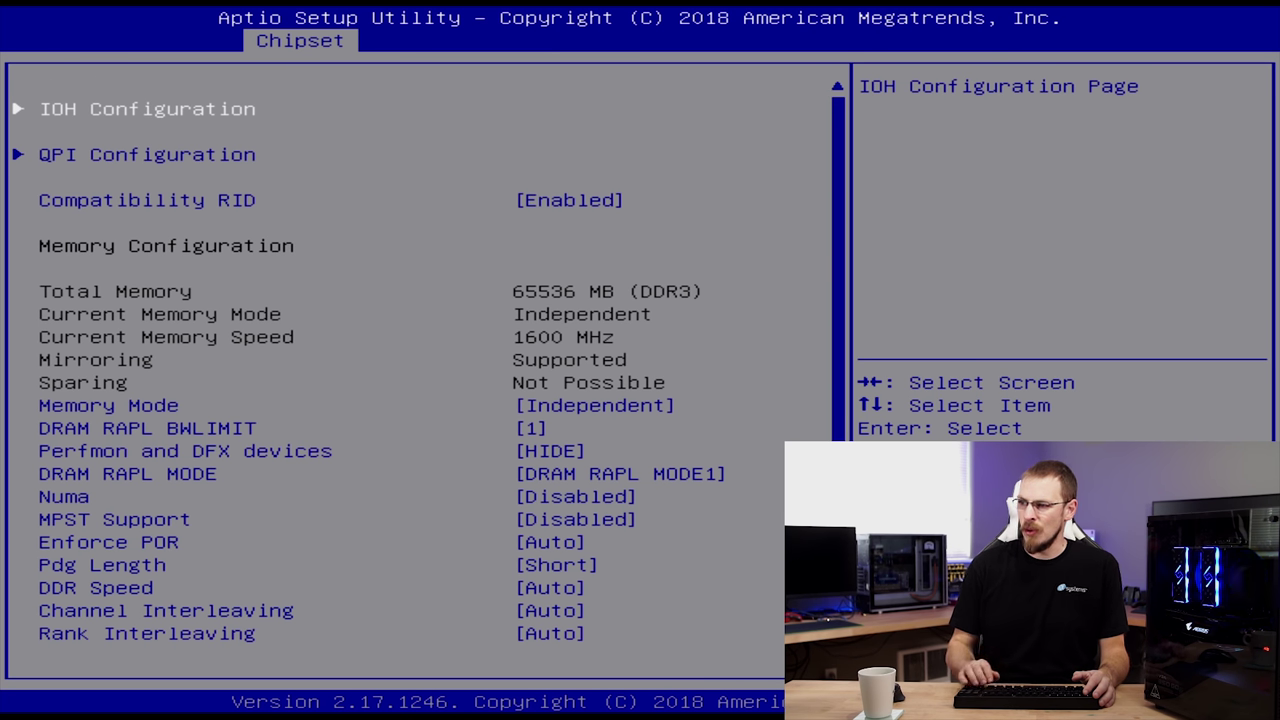
key(Down)
key(Down)
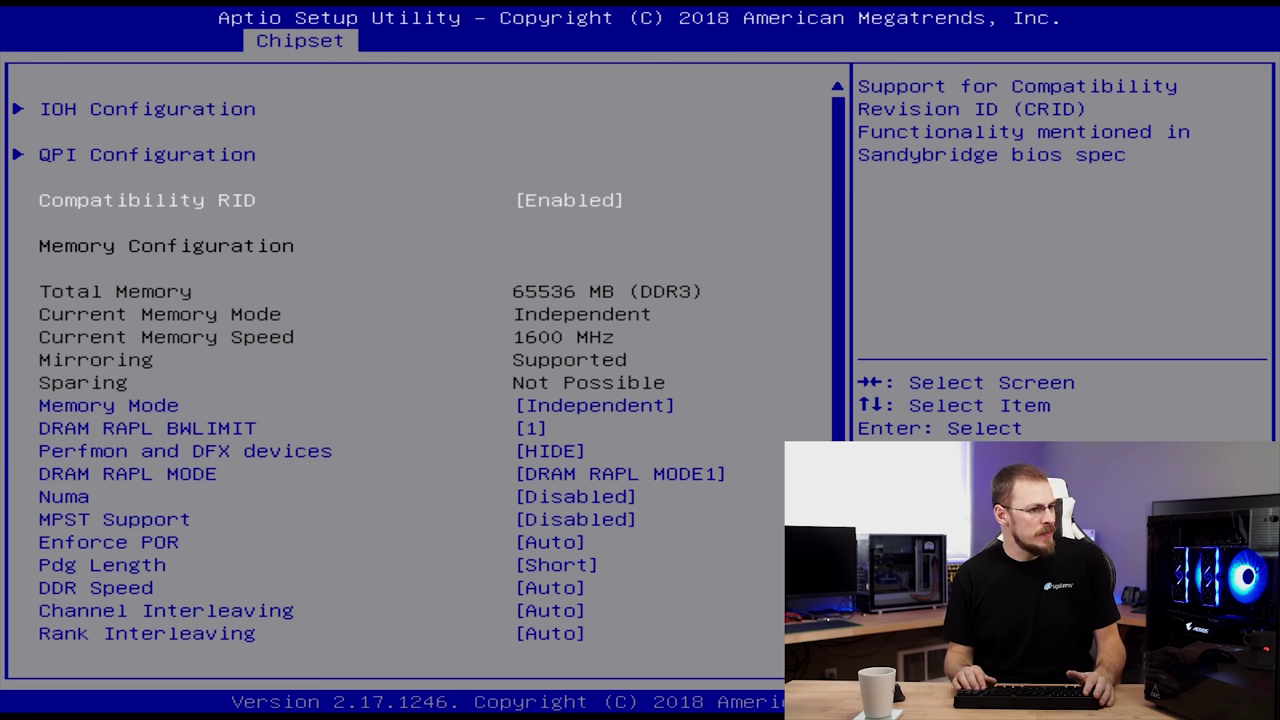
key(Escape)
key(Left)
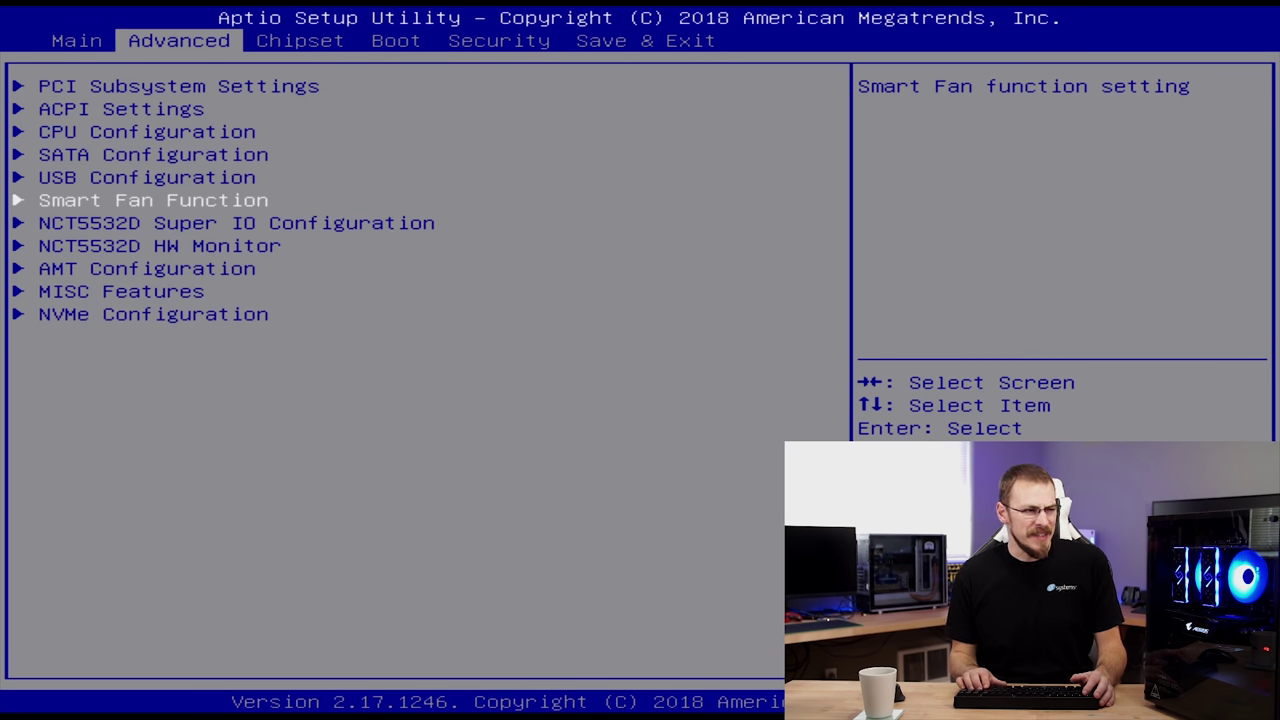
Step: Step through the Smart Fan Function temperature and PWM curve values
key(Return)
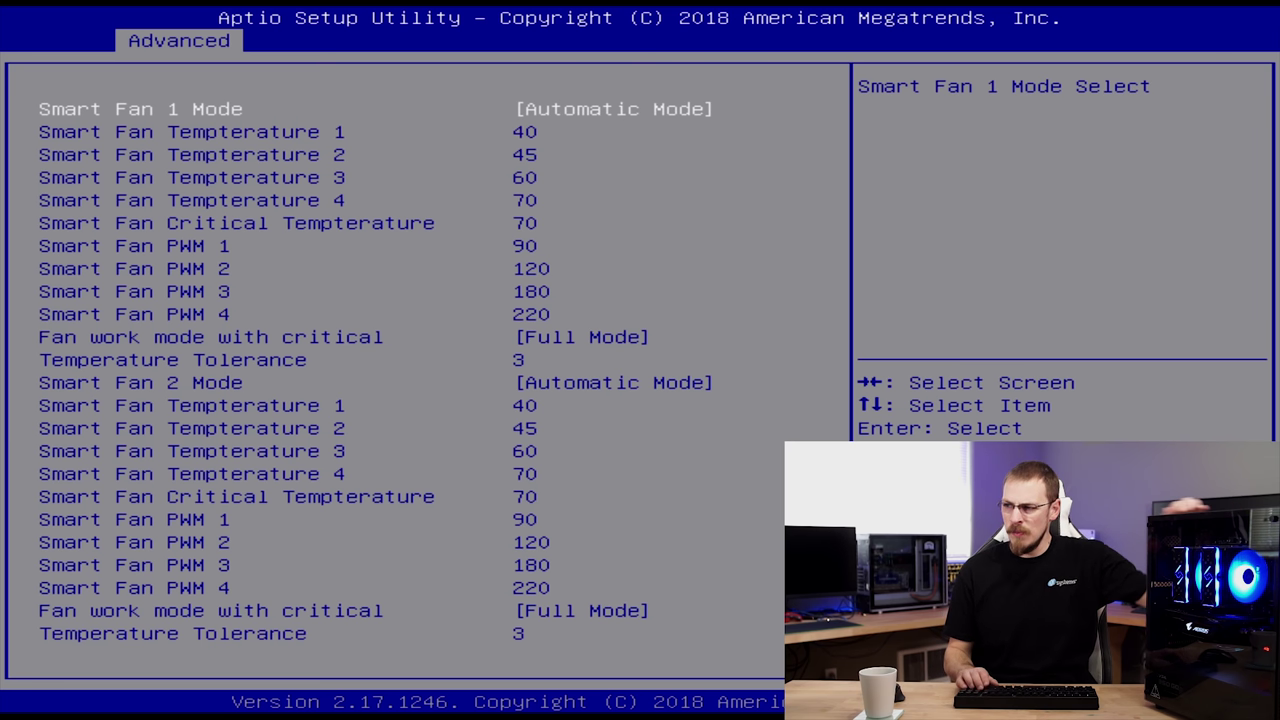
key(Down)
key(Down)
key(Down)
key(Down)
key(Down)
key(Down)
key(Down)
key(Down)
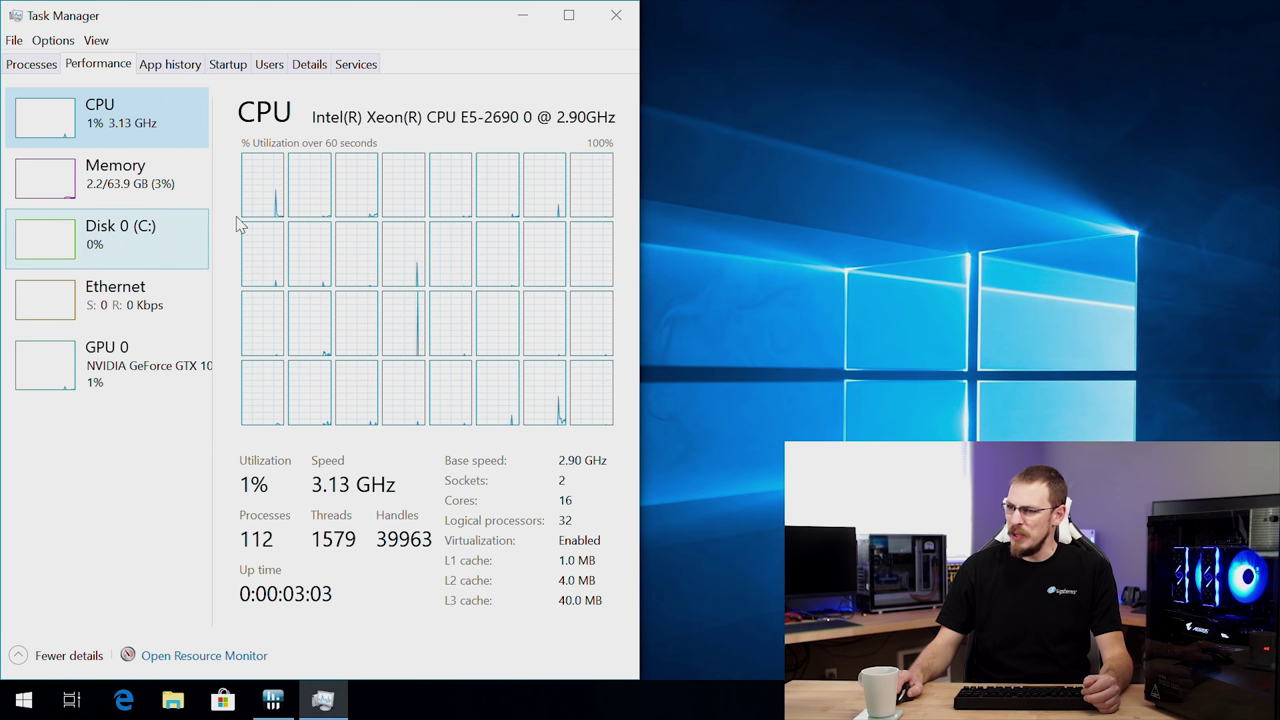
Step: Check the 64.0 GB DDR3 memory on the Performance tab, then close Task Manager
click(107, 197)
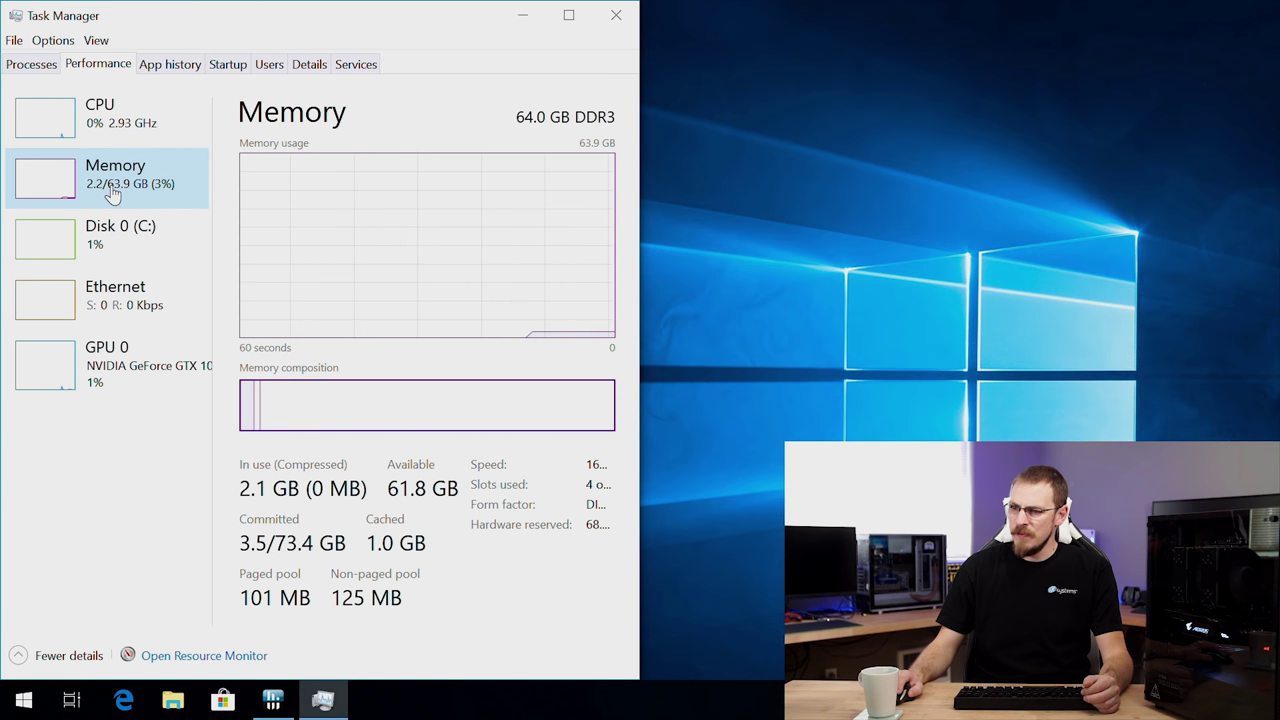
click(616, 15)
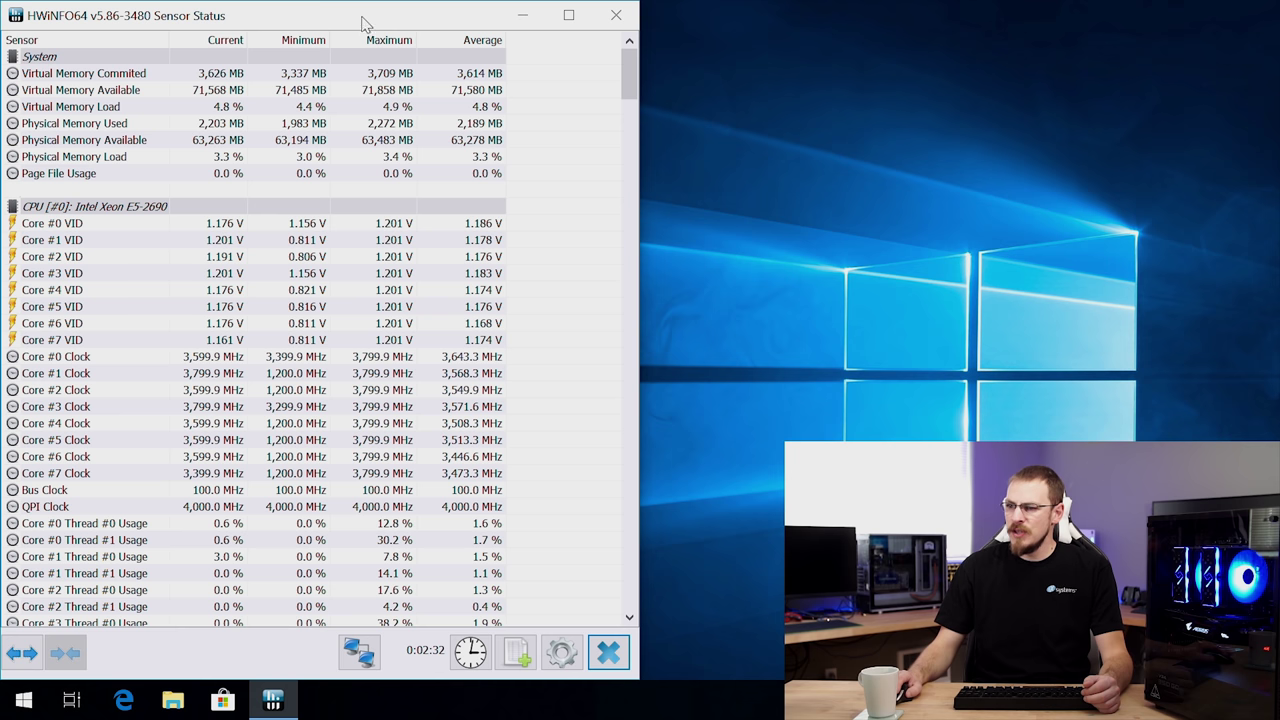
Step: Select the Core #0 Clock reading and scroll through the Xeon voltage, clock and temperature sensors
click(392, 358)
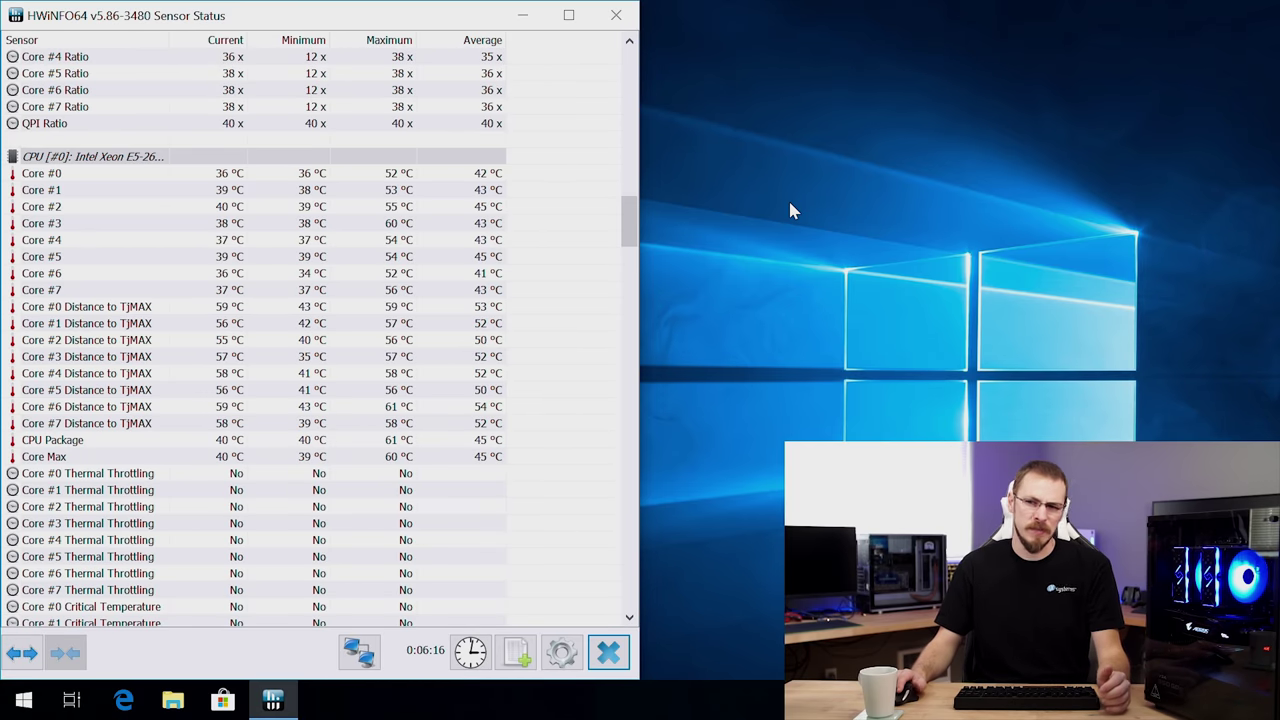
scroll(551, 320, down, 1)
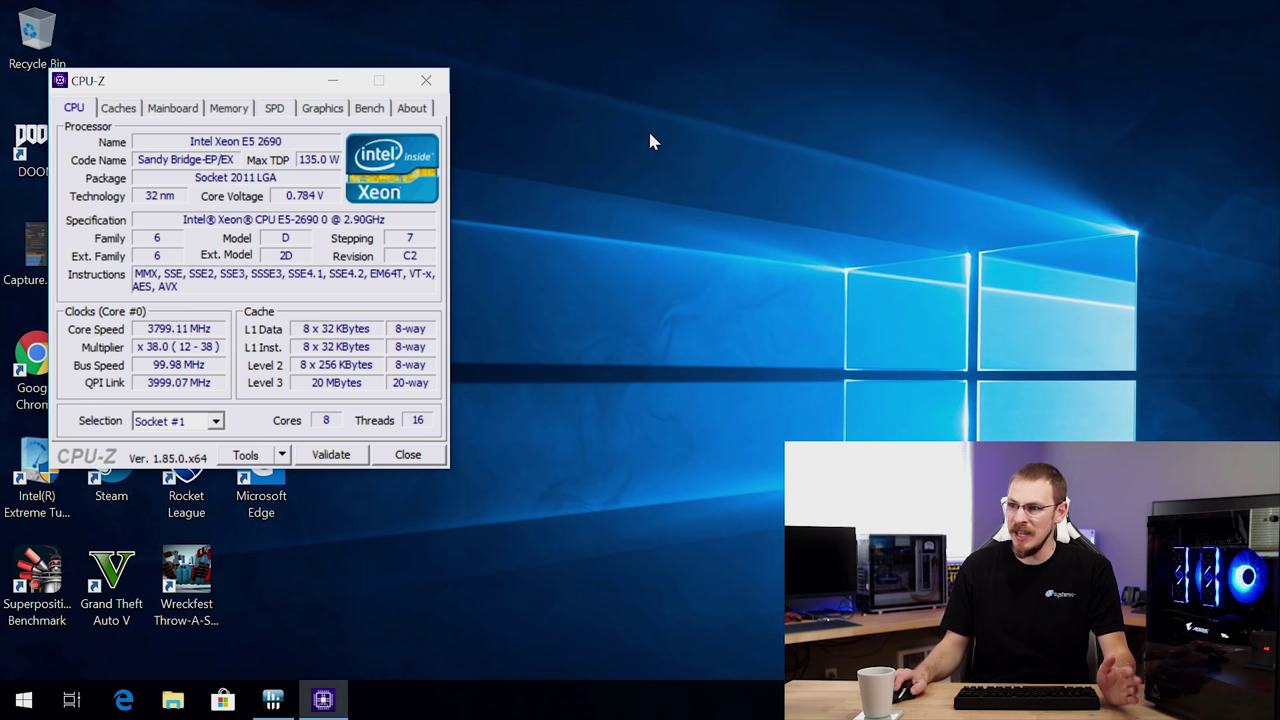
Step: Show the HUANANZHI X79 motherboard and BIOS details on CPU-Z's Mainboard tab
click(184, 114)
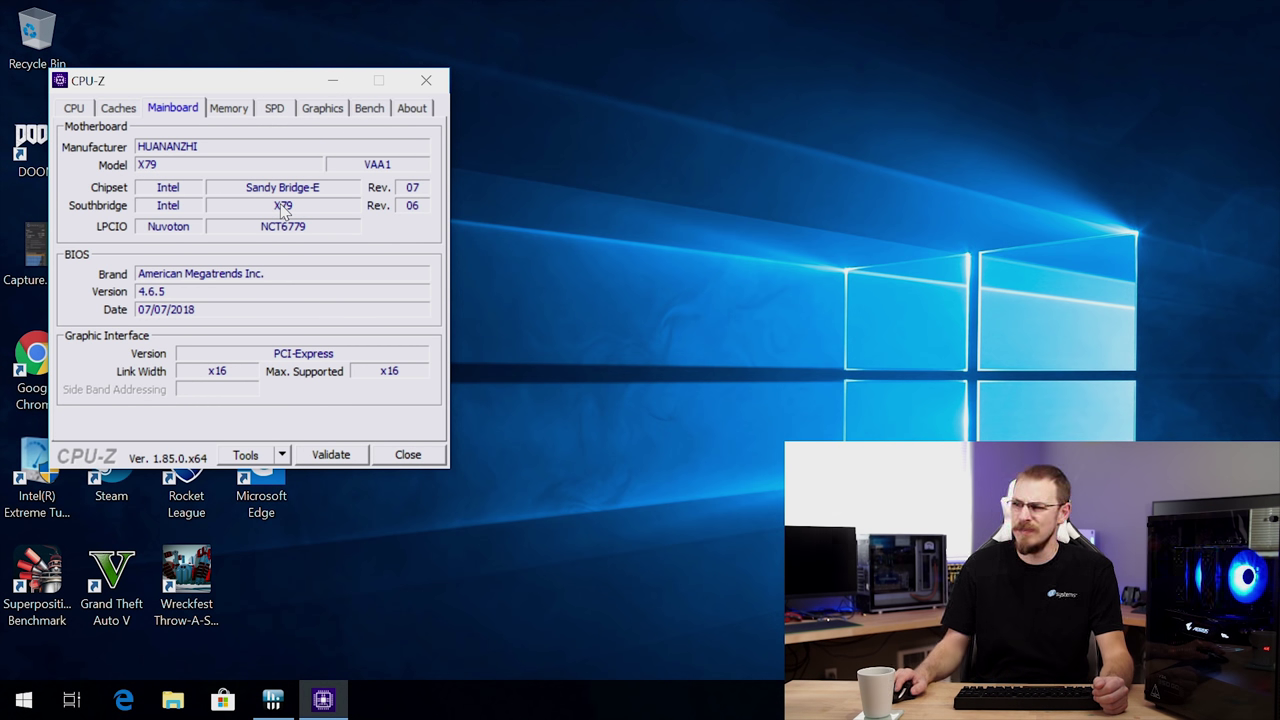
Step: Switch CPU-Z to the Memory tab to see the 64 GB dual-channel DDR3 size and timings
key(ctrl+Tab)
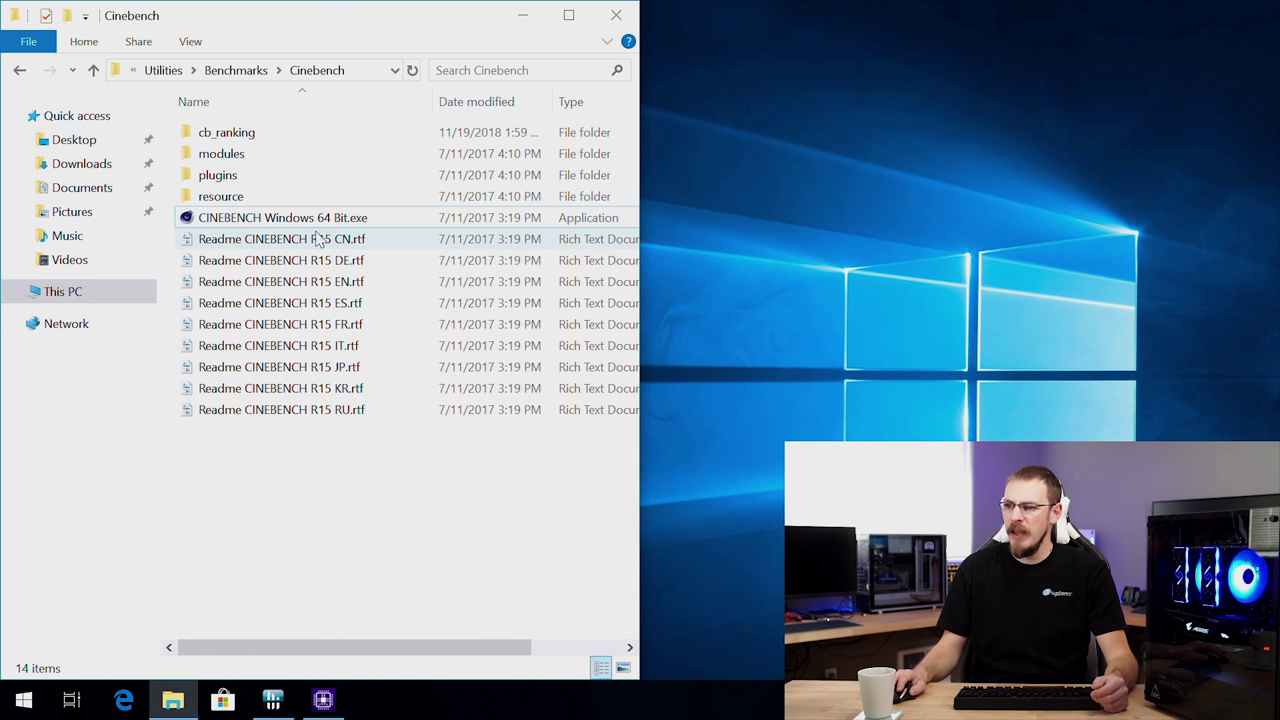
Step: Launch Cinebench R15 64-bit and start the multi-core CPU render test
double_click(325, 217)
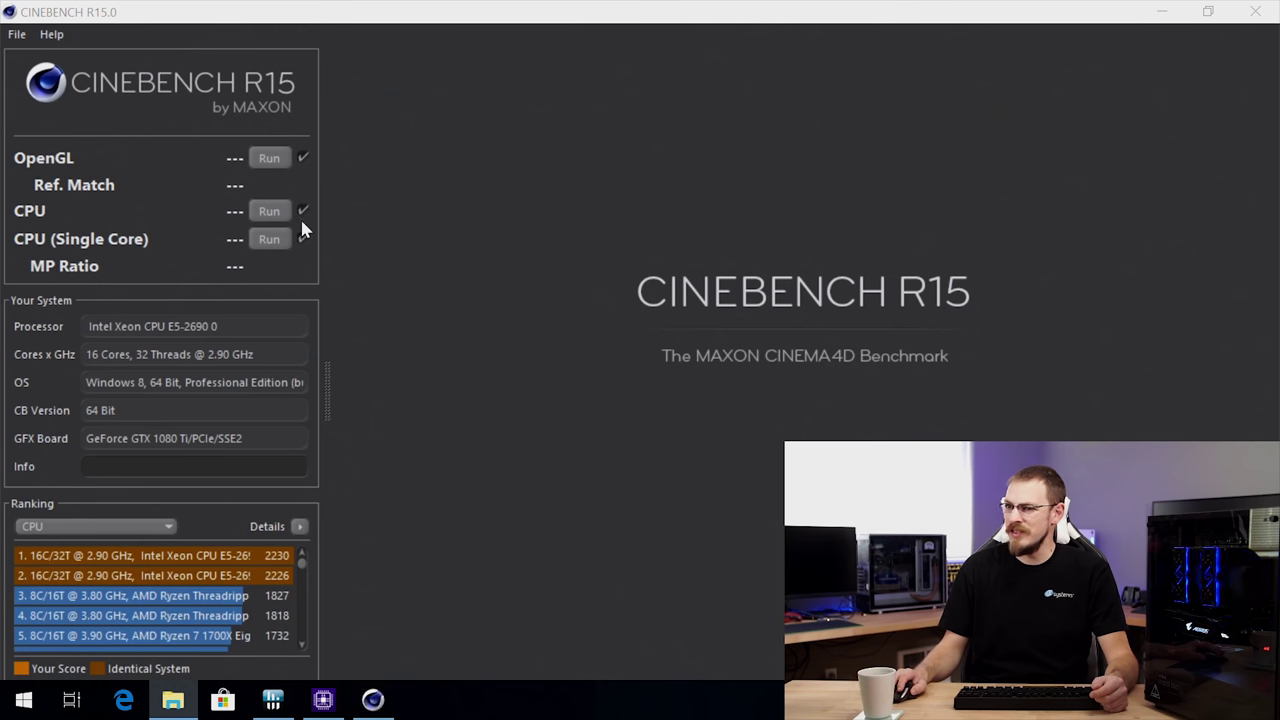
click(268, 211)
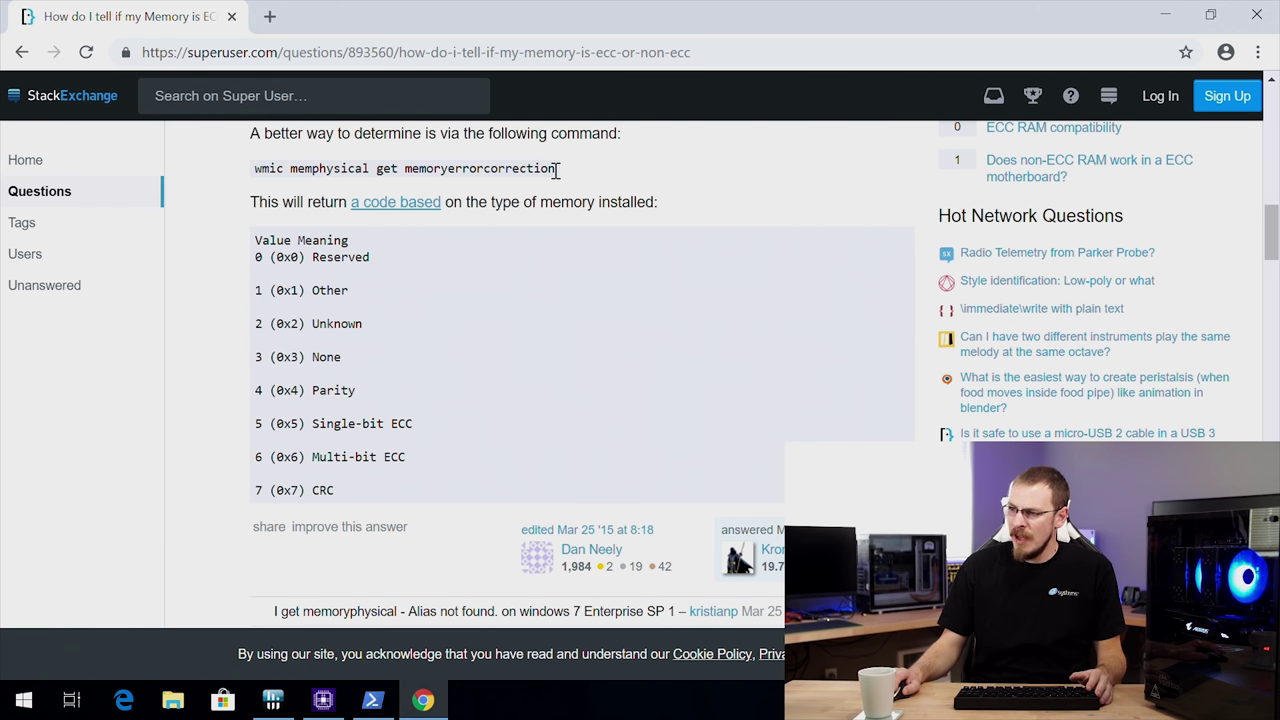
Step: Select the 'wmic memphysical get memoryerrorcorrection' command line in the Super User answer
drag(558, 170, 253, 180)
Step: Run the copied wmic memory error correction query in PowerShell, which returns 6 twice
key(ctrl+c)
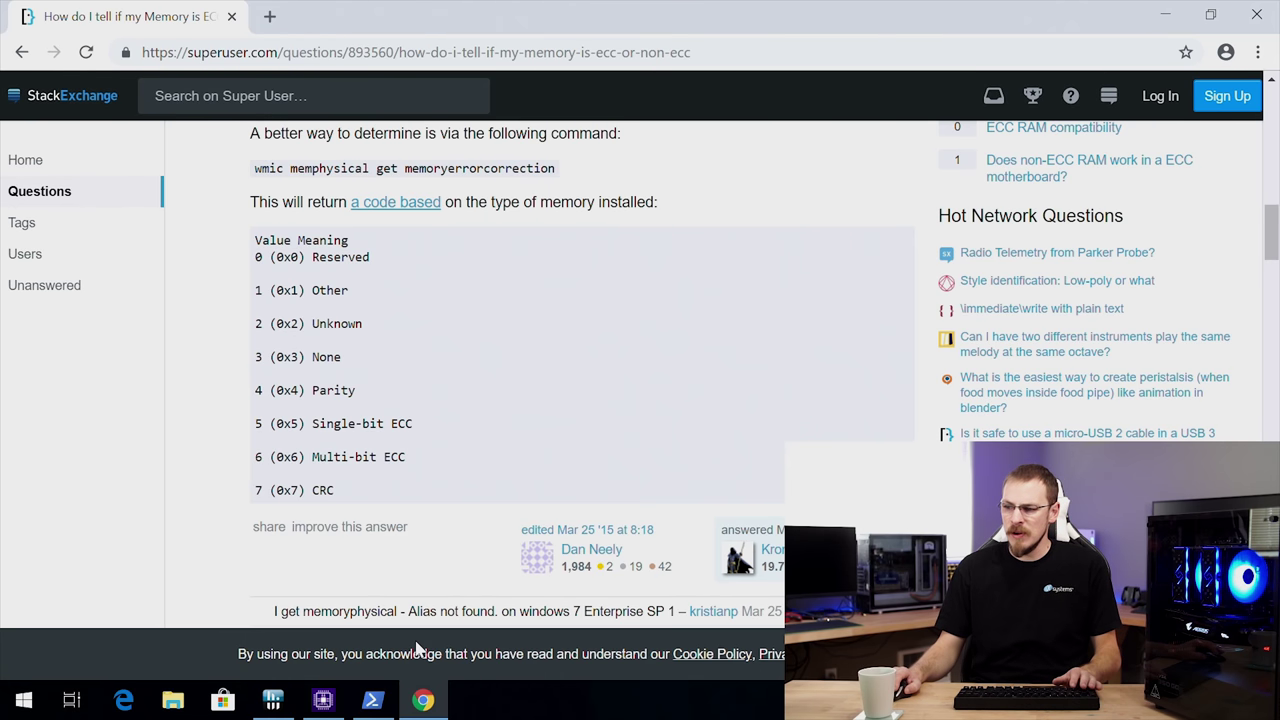
click(372, 700)
key(ctrl+v)
key(Return)
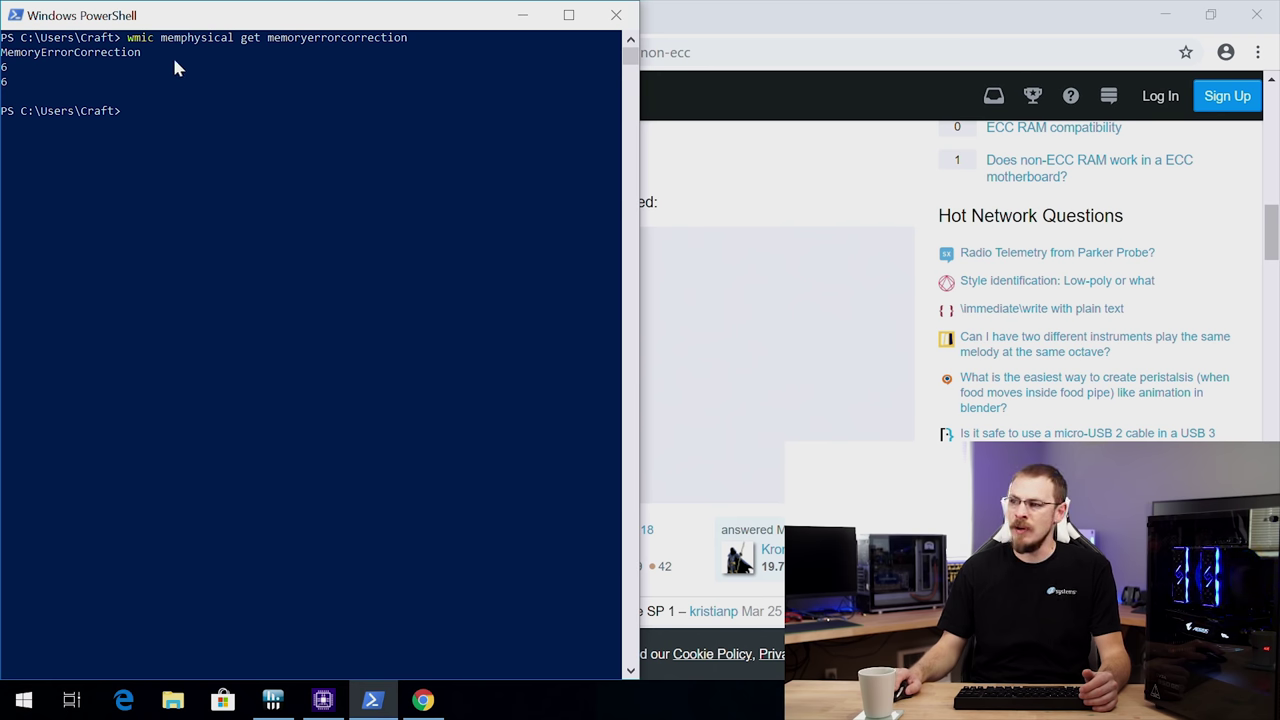
Step: Match the result to the 6 (0x6) Multi-bit ECC line in the answer's code table
key(alt+Tab)
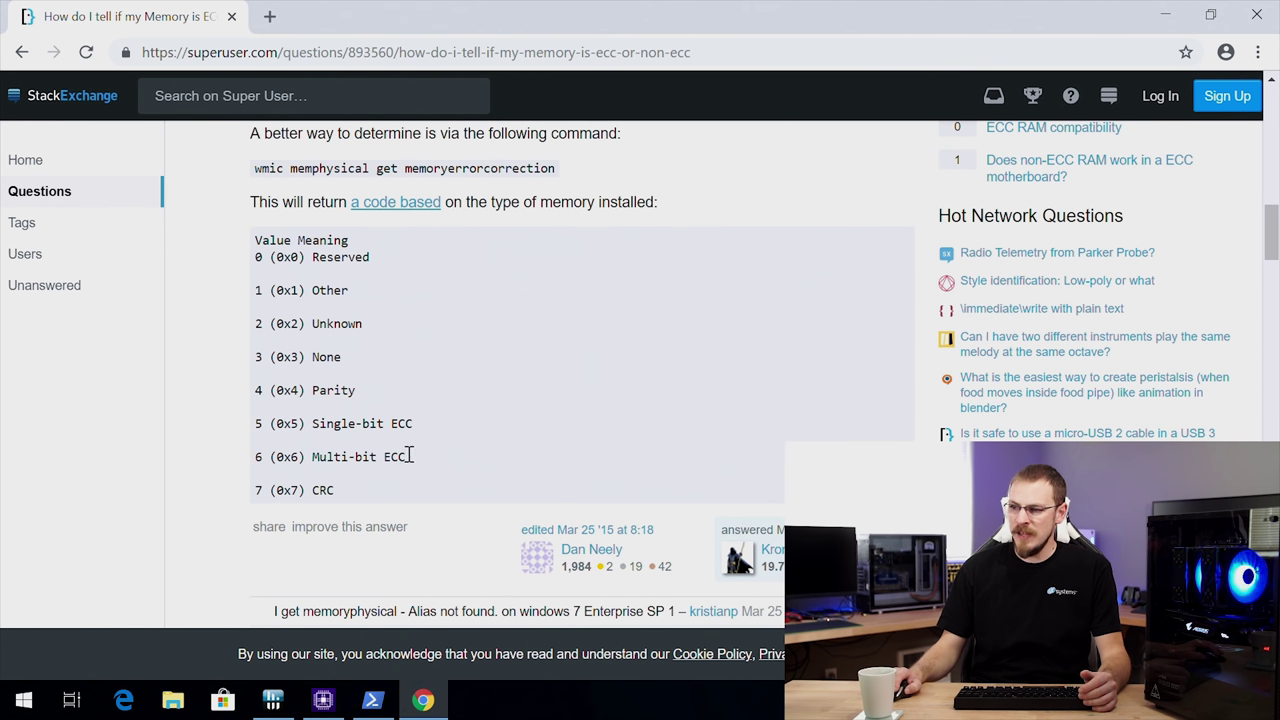
drag(408, 455, 258, 456)
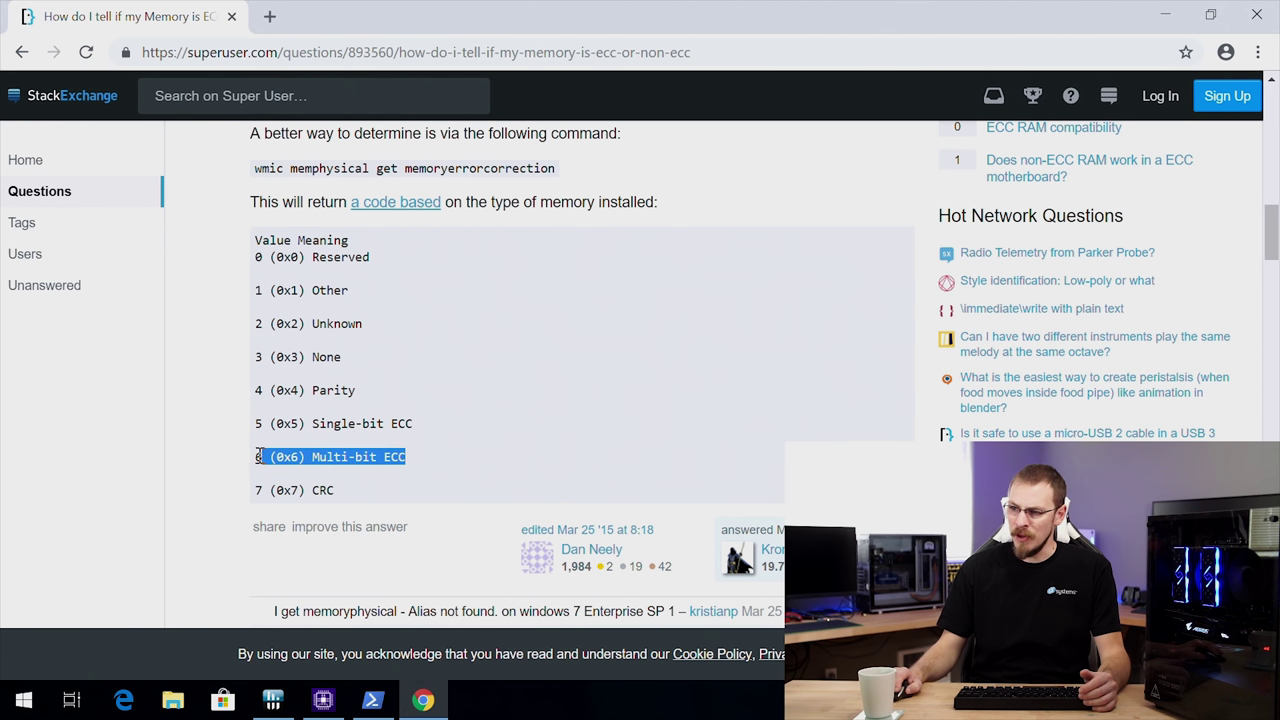
click(570, 388)
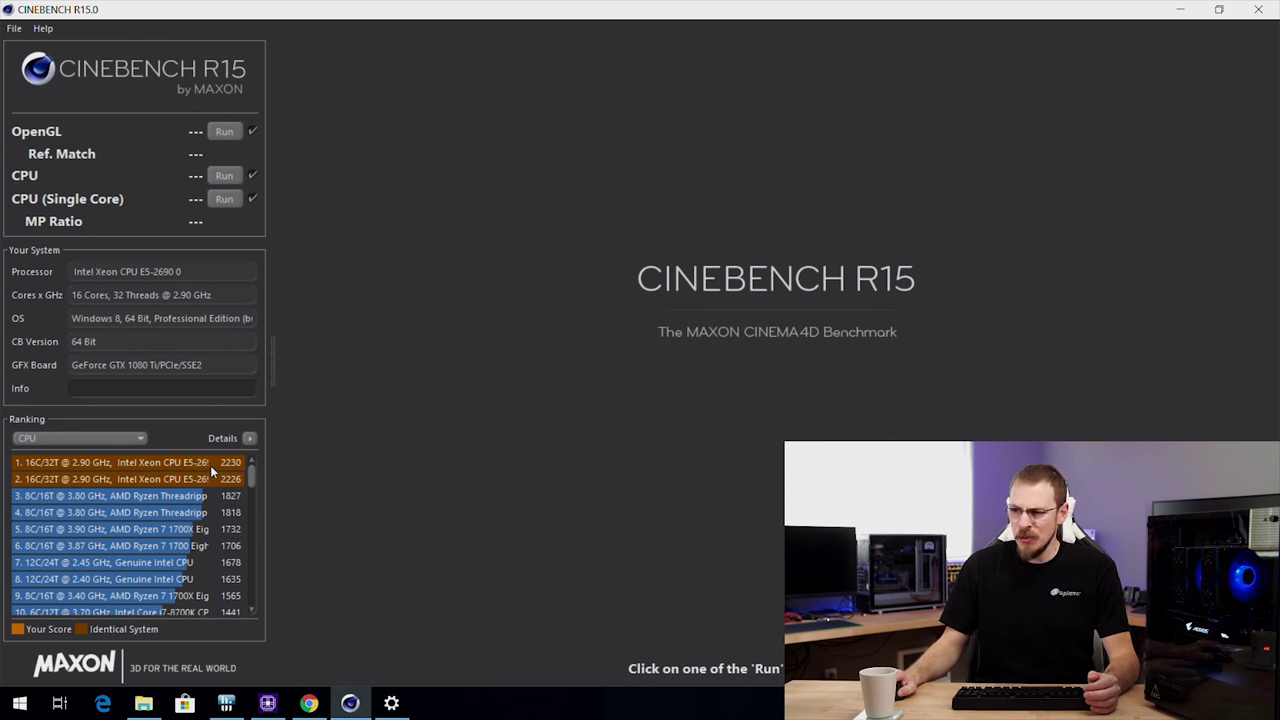
Step: Show the CPU (Single Core) ranking, topped by an Intel Core i7-8700K scoring 204
mouse_move(211, 470)
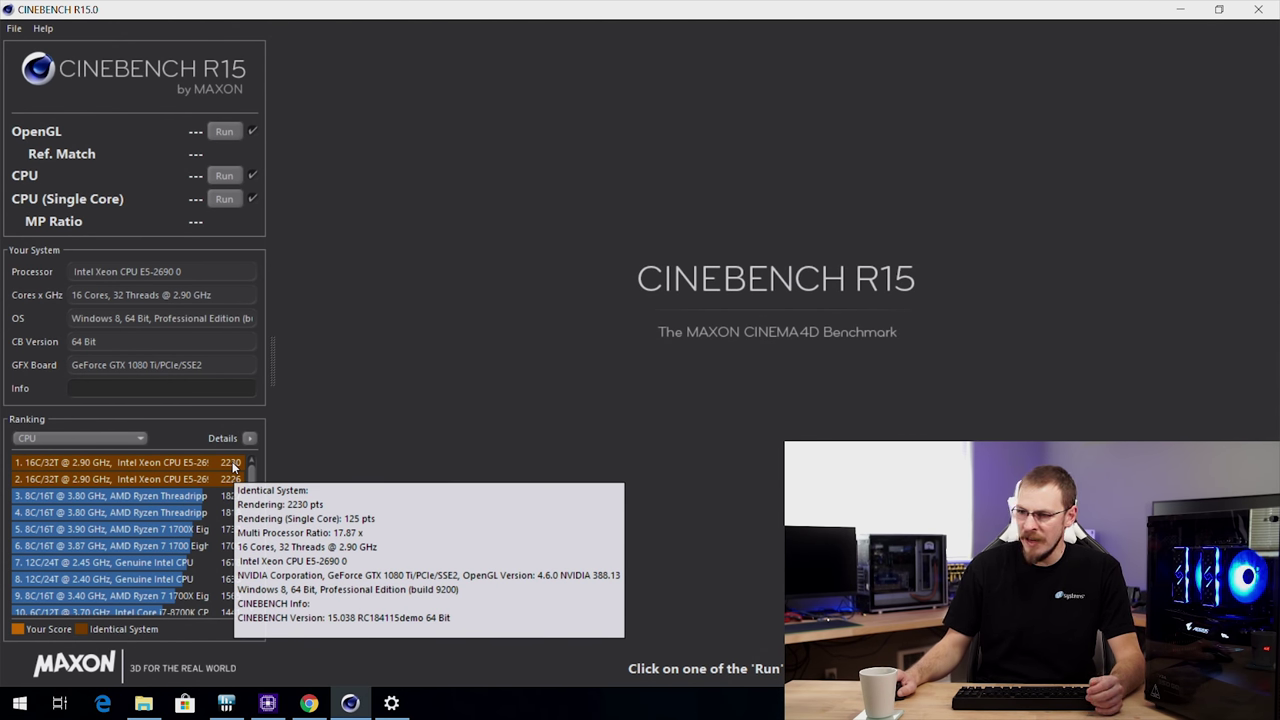
mouse_move(229, 497)
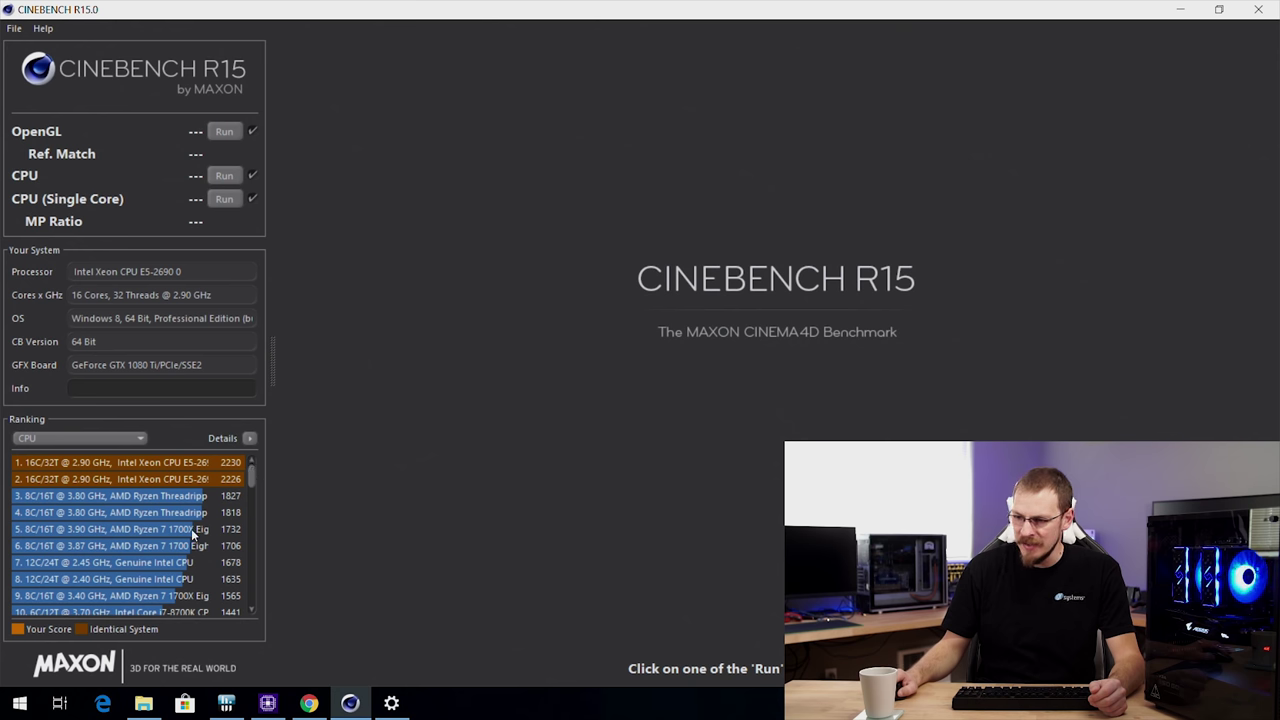
drag(255, 472, 251, 513)
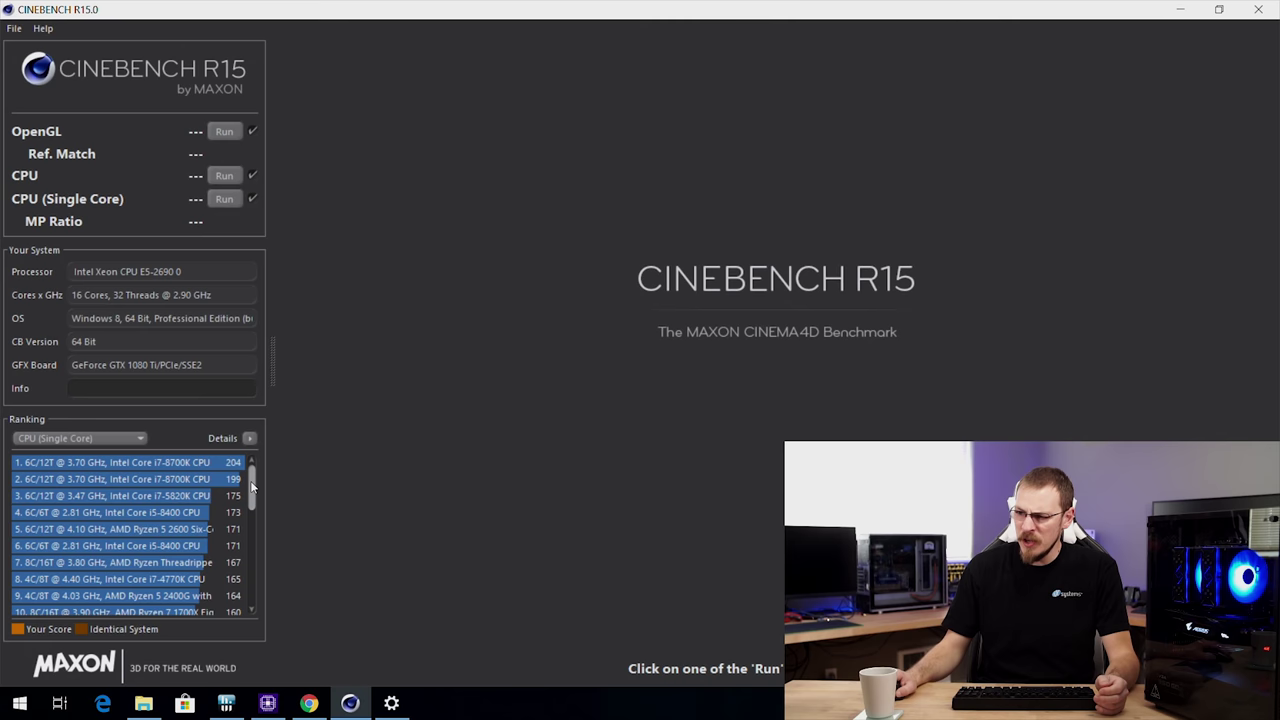
Step: Find the 16C/32T Xeon E5-2690 at 20th place (125), just below an i5-3470 scoring 130
drag(253, 487, 252, 492)
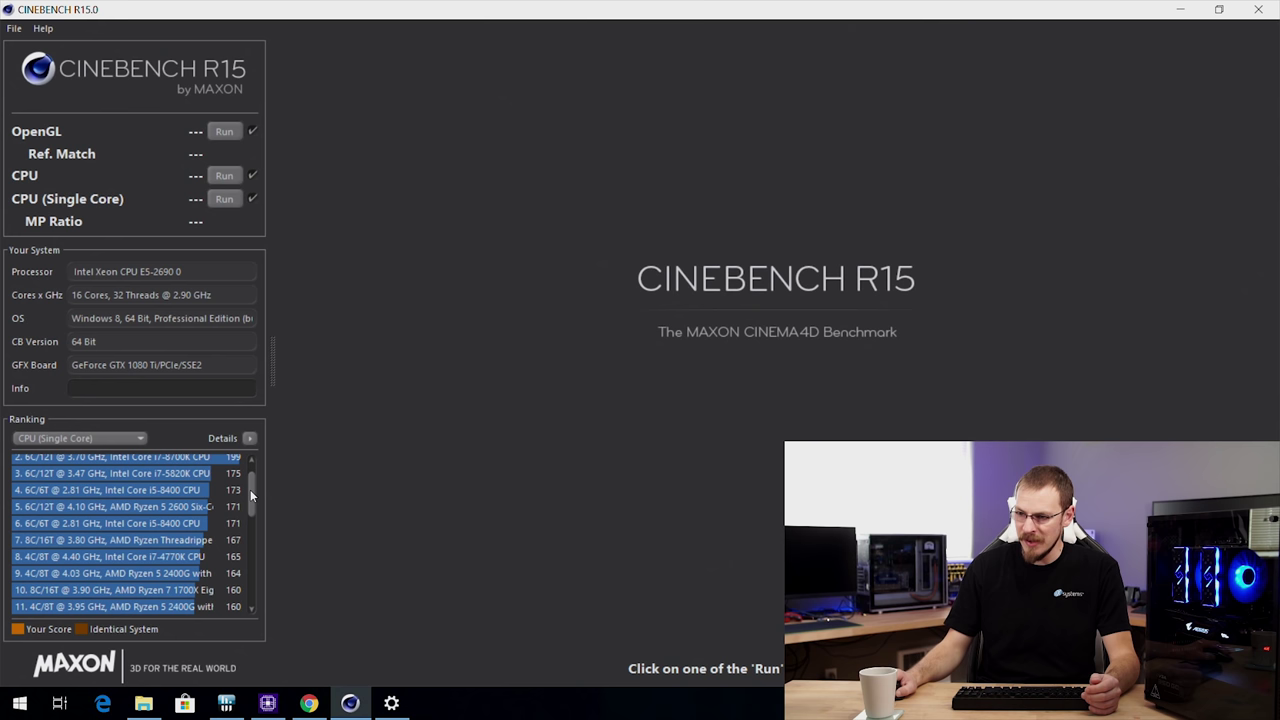
scroll(248, 505, down, 1)
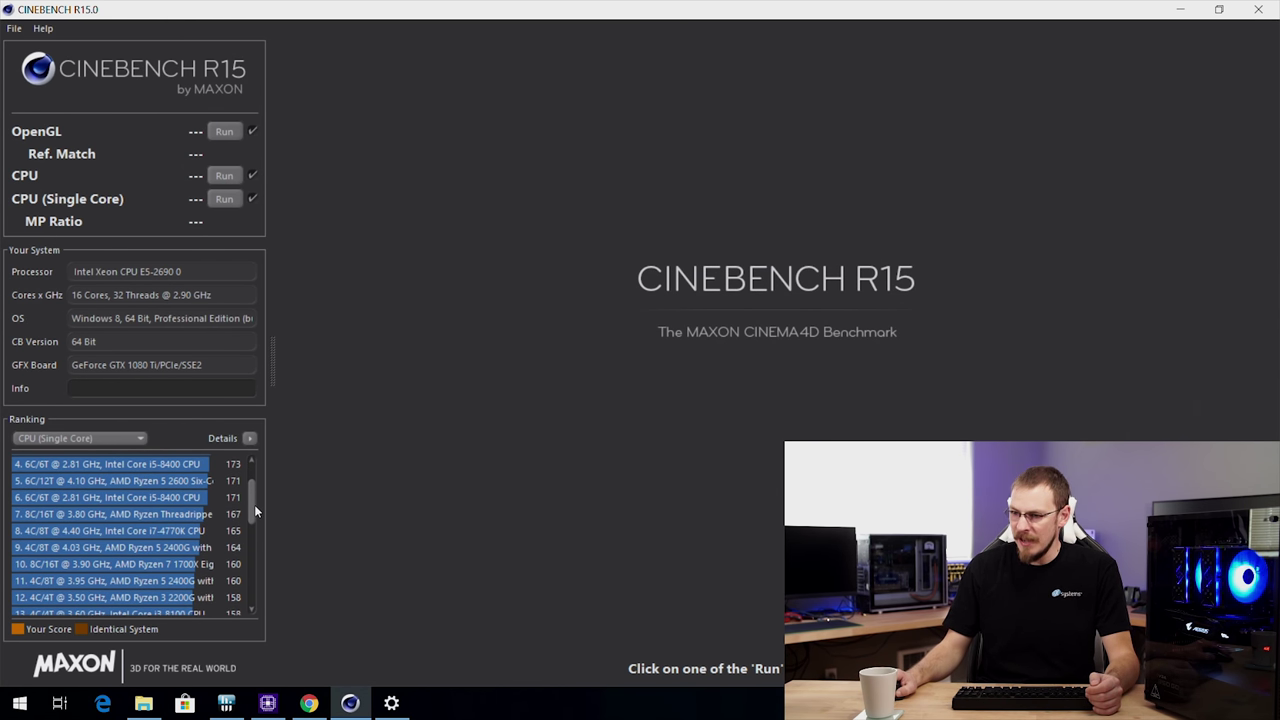
drag(252, 504, 253, 566)
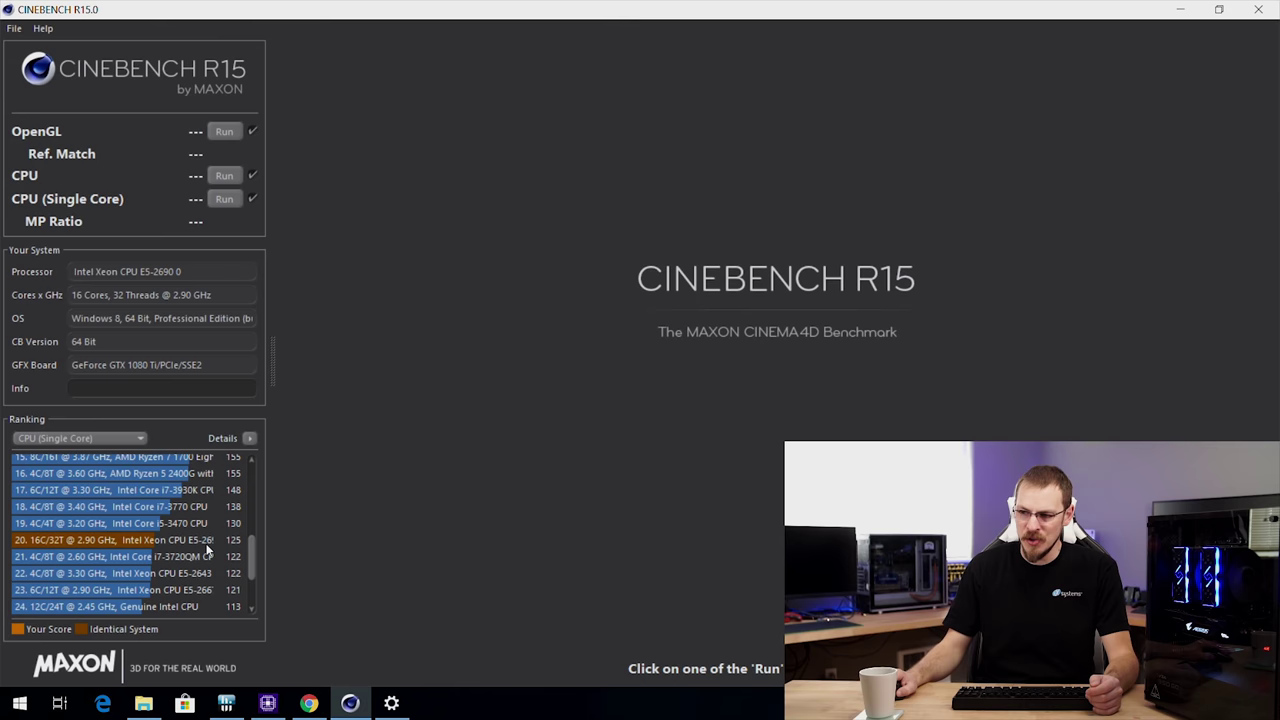
mouse_move(208, 546)
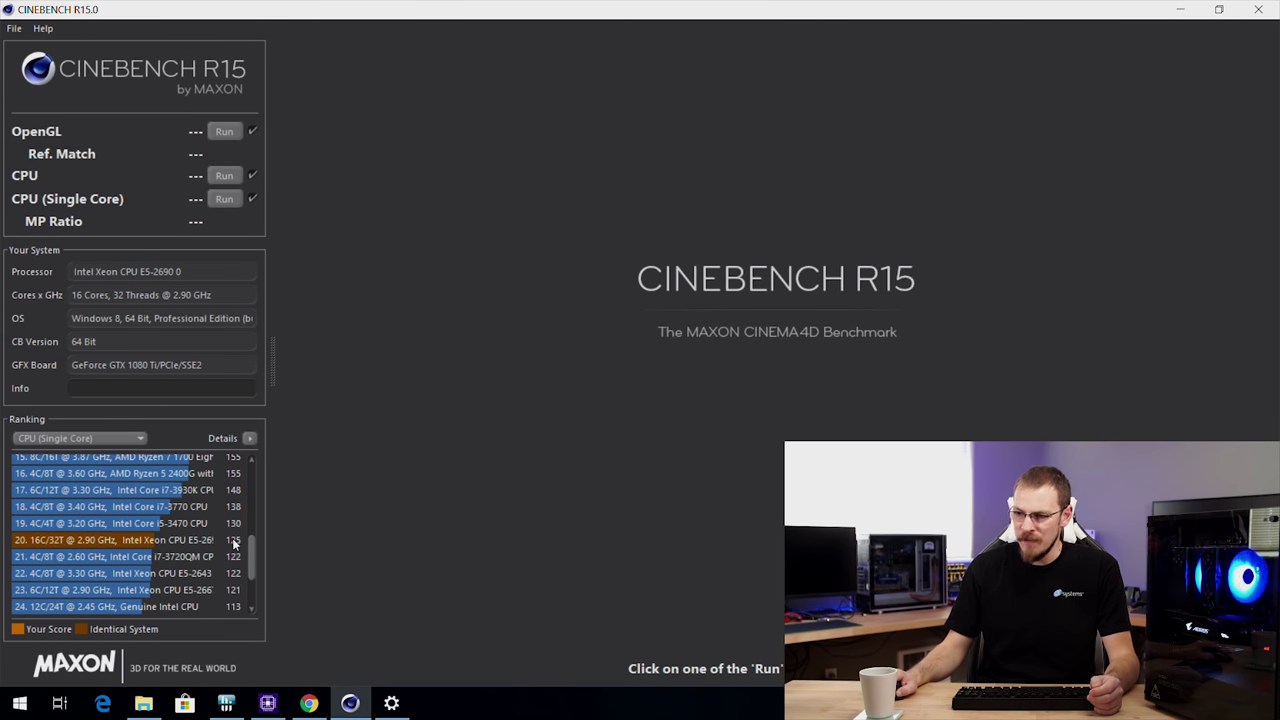
mouse_move(234, 527)
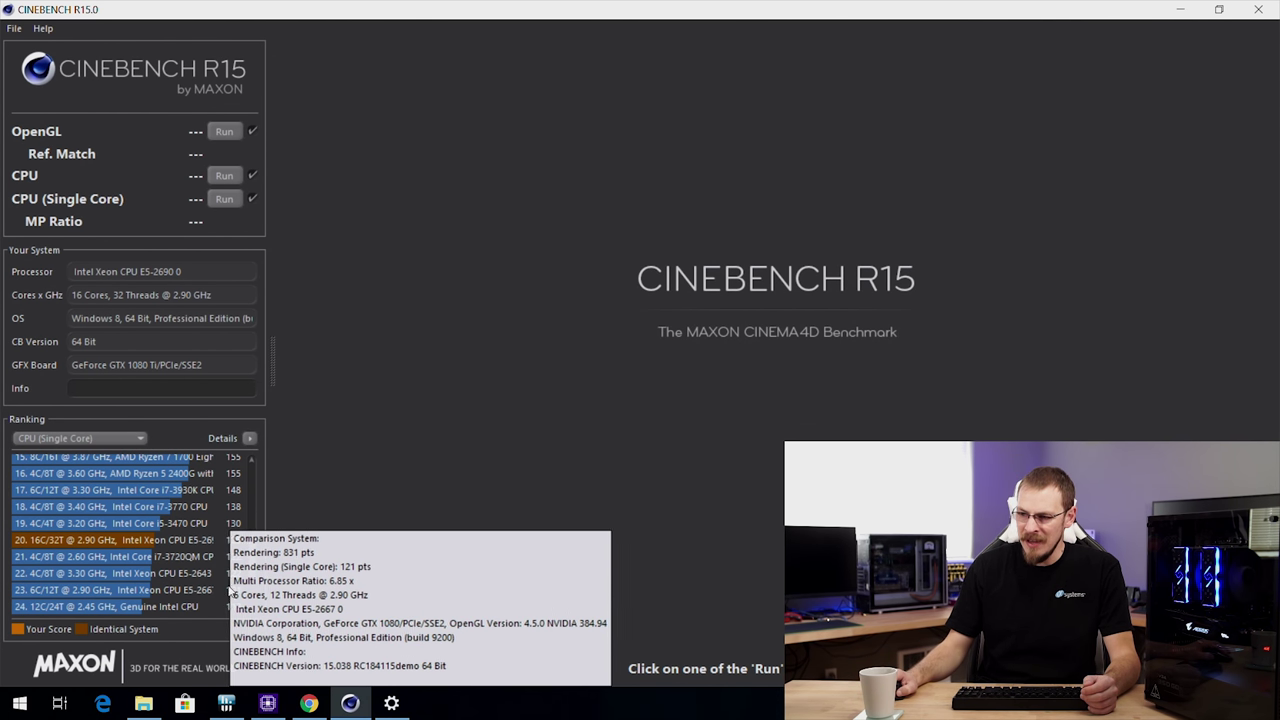
mouse_move(232, 573)
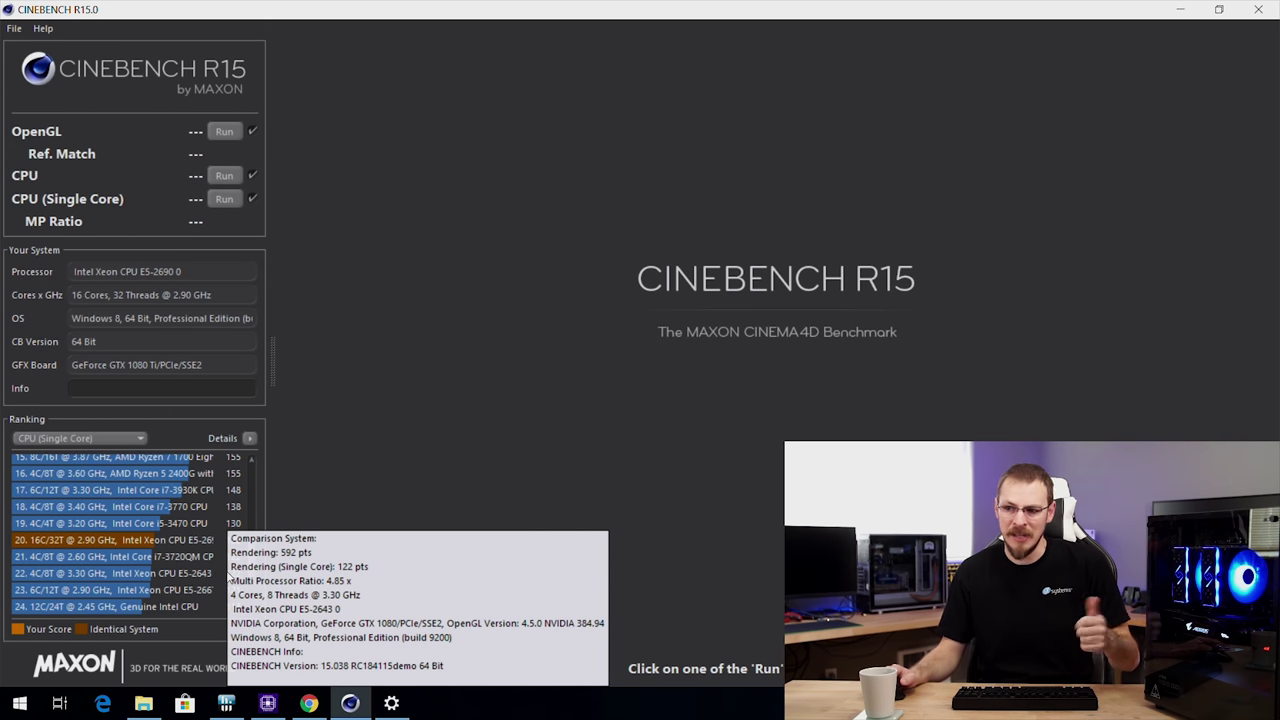
scroll(232, 575, up, 1)
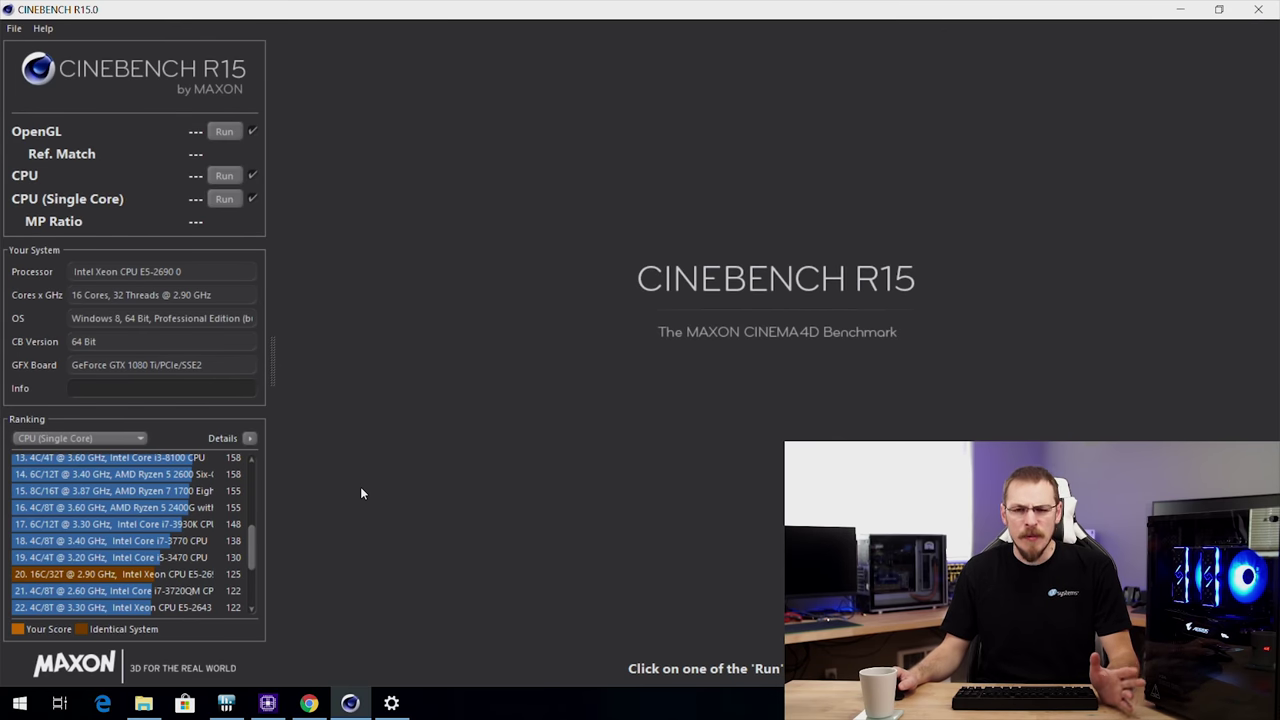